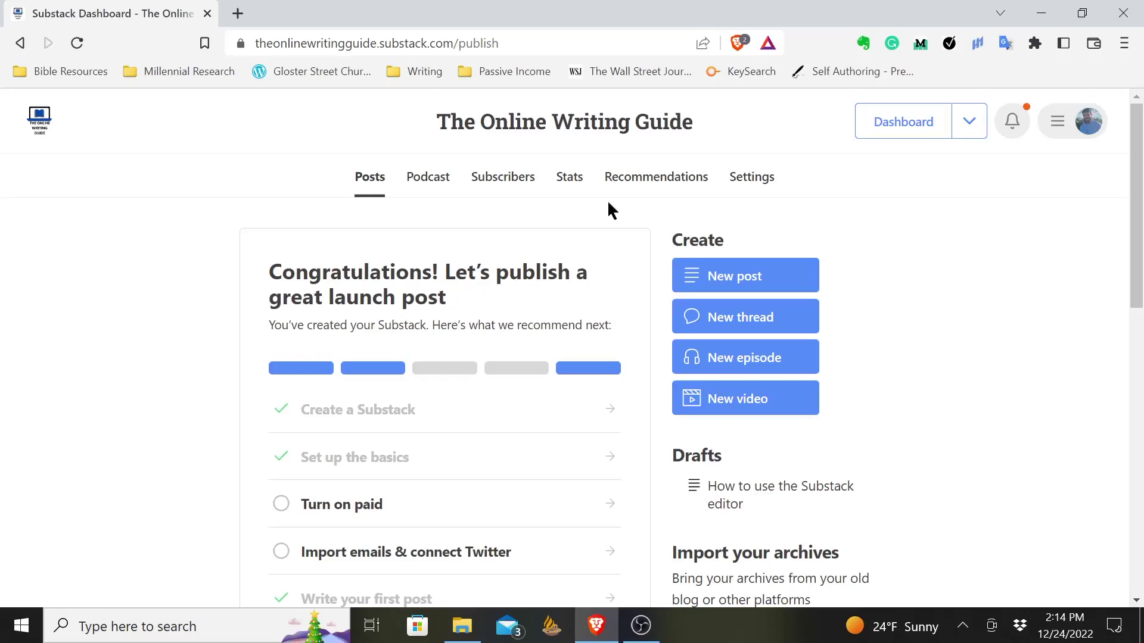
# - Go to the Style section of the publication settings
pyautogui.click(752, 176)
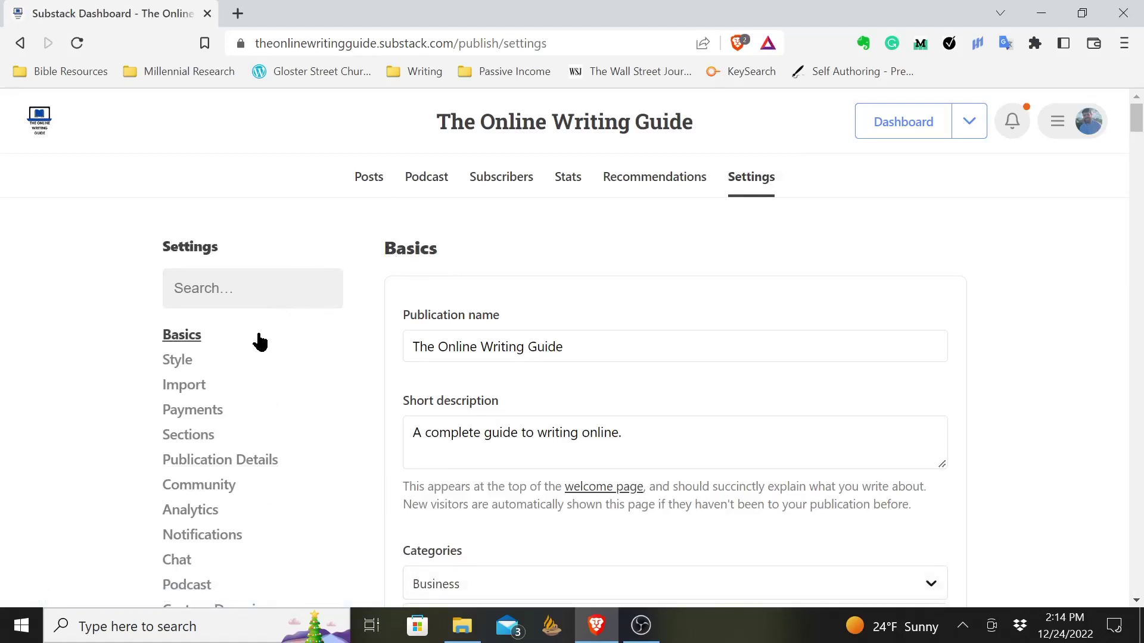
pyautogui.click(177, 359)
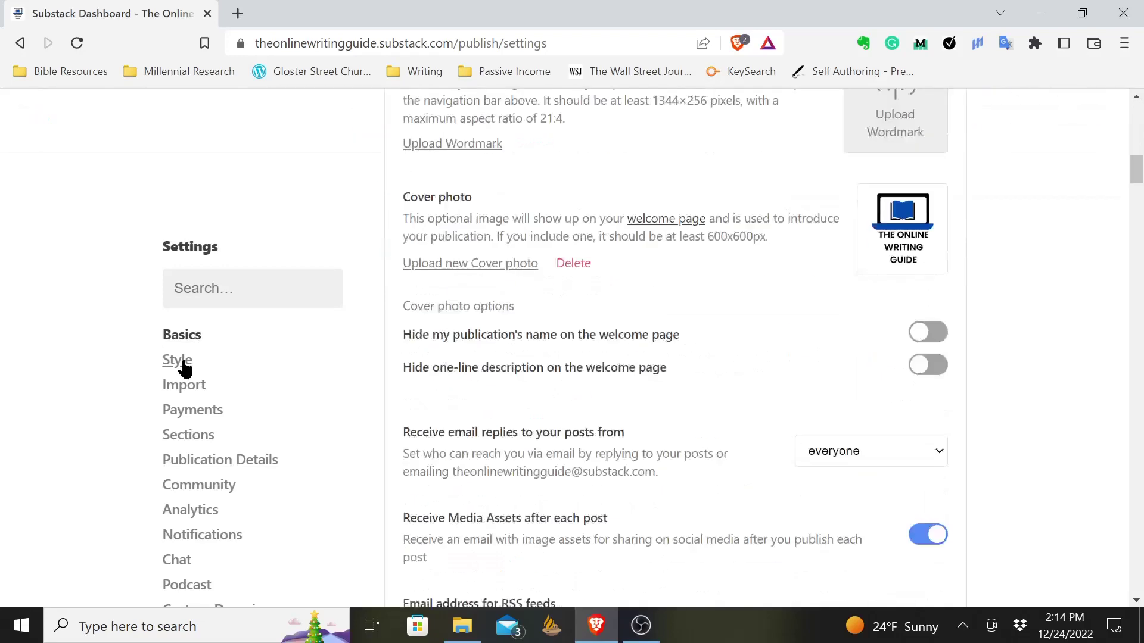
pyautogui.scroll(-1, 615, 332)
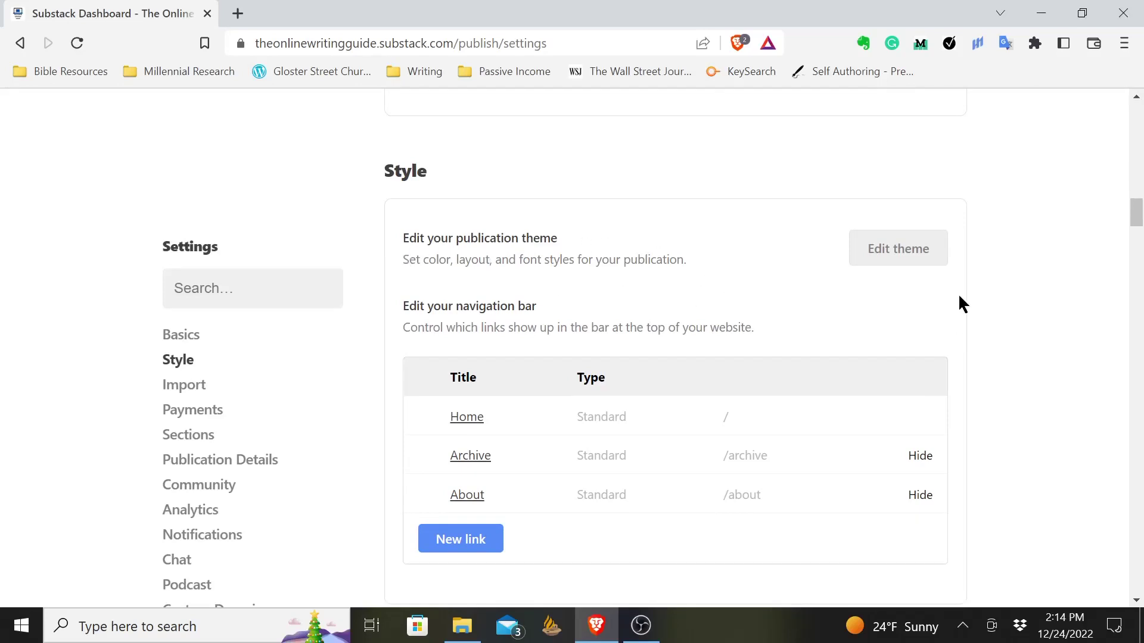
# - Open the theme editor, preview the home page, and switch its layout to Magazine
pyautogui.click(905, 256)
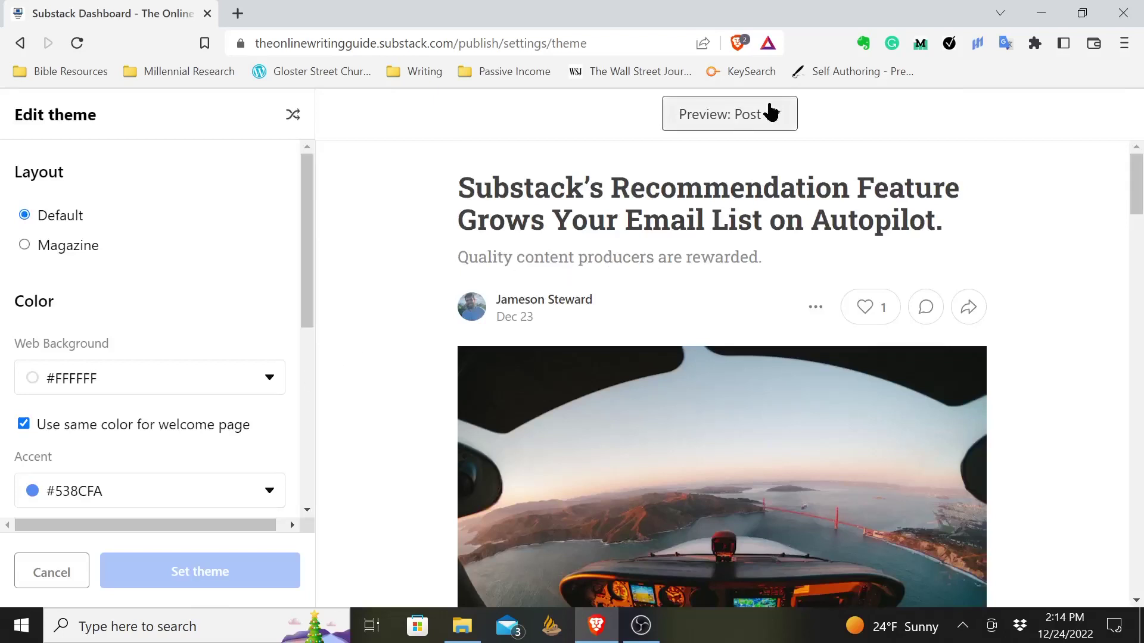
pyautogui.click(769, 113)
pyautogui.click(737, 243)
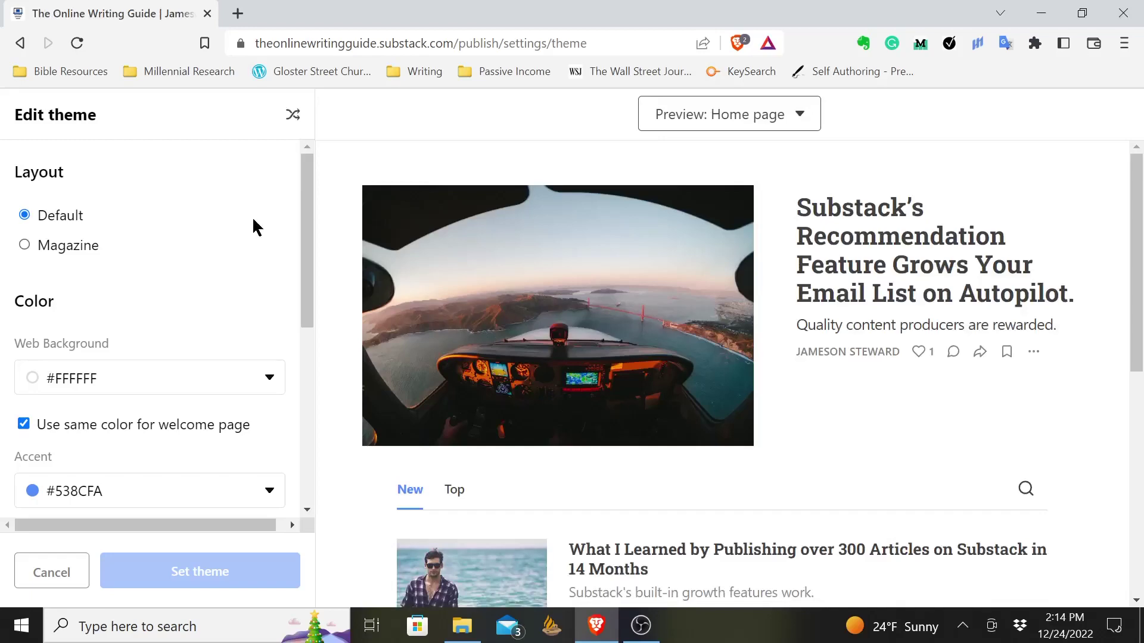
pyautogui.click(25, 246)
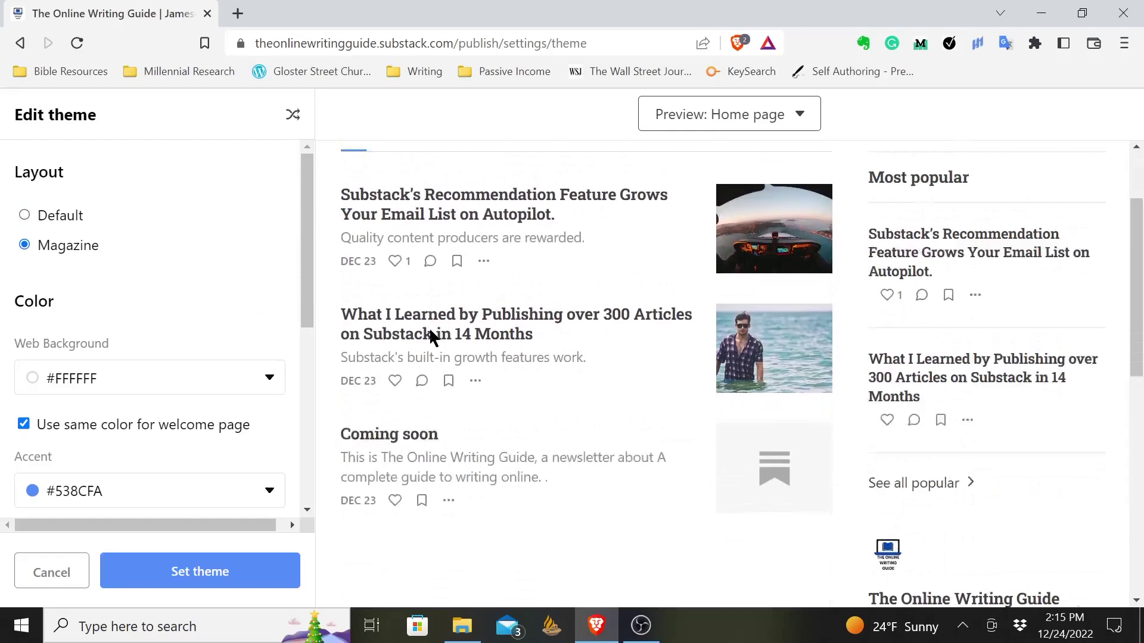
pyautogui.click(24, 216)
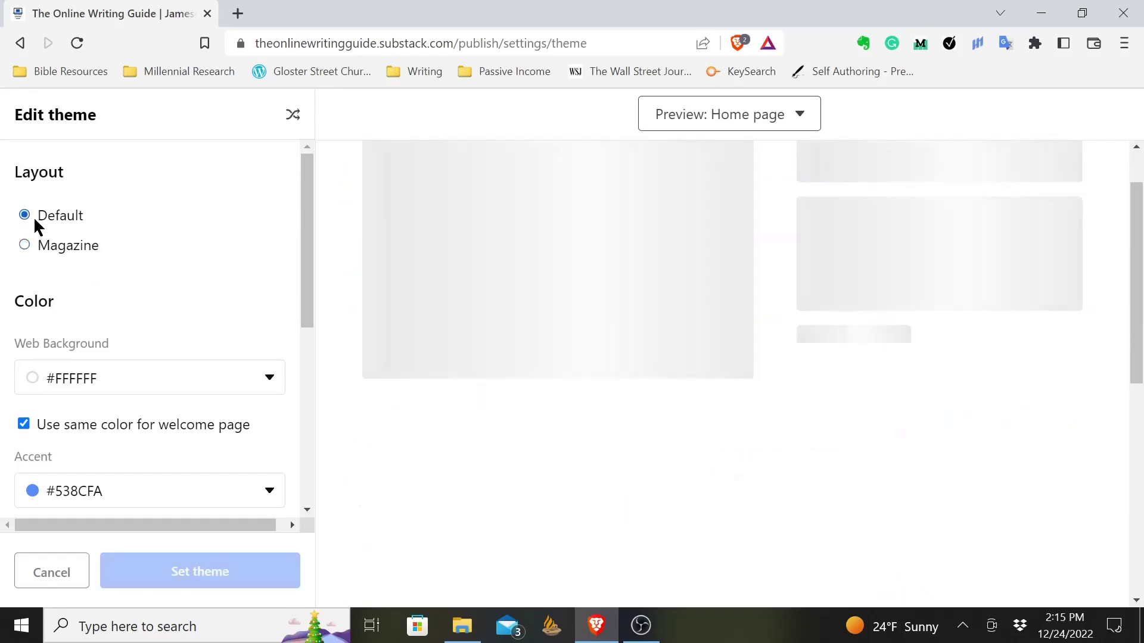
pyautogui.click(230, 379)
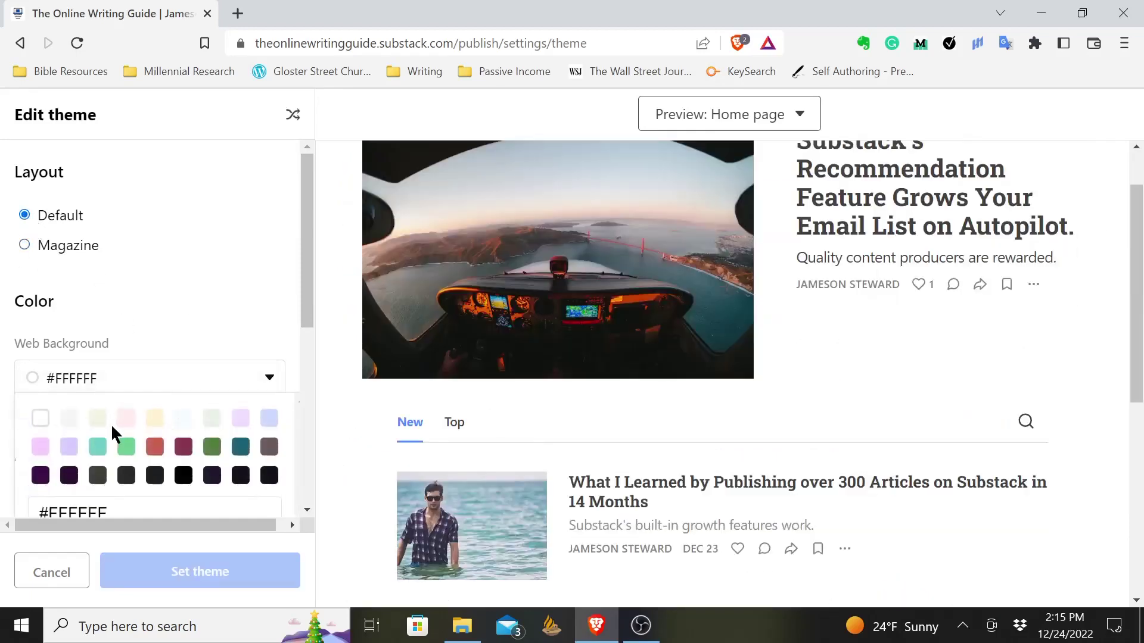
pyautogui.click(97, 447)
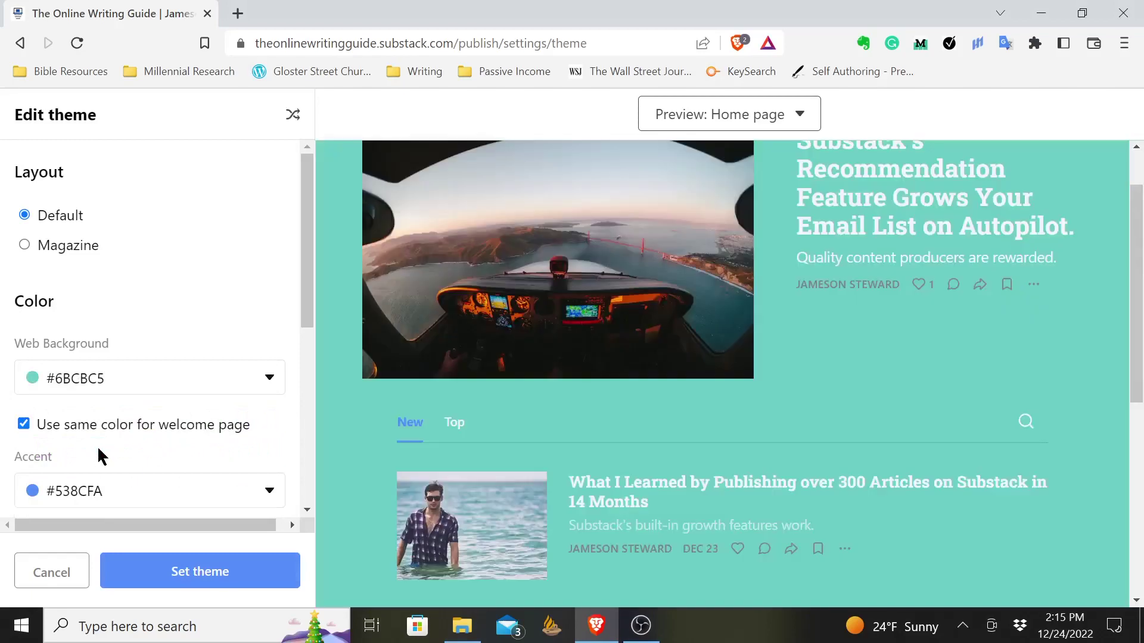
pyautogui.click(97, 378)
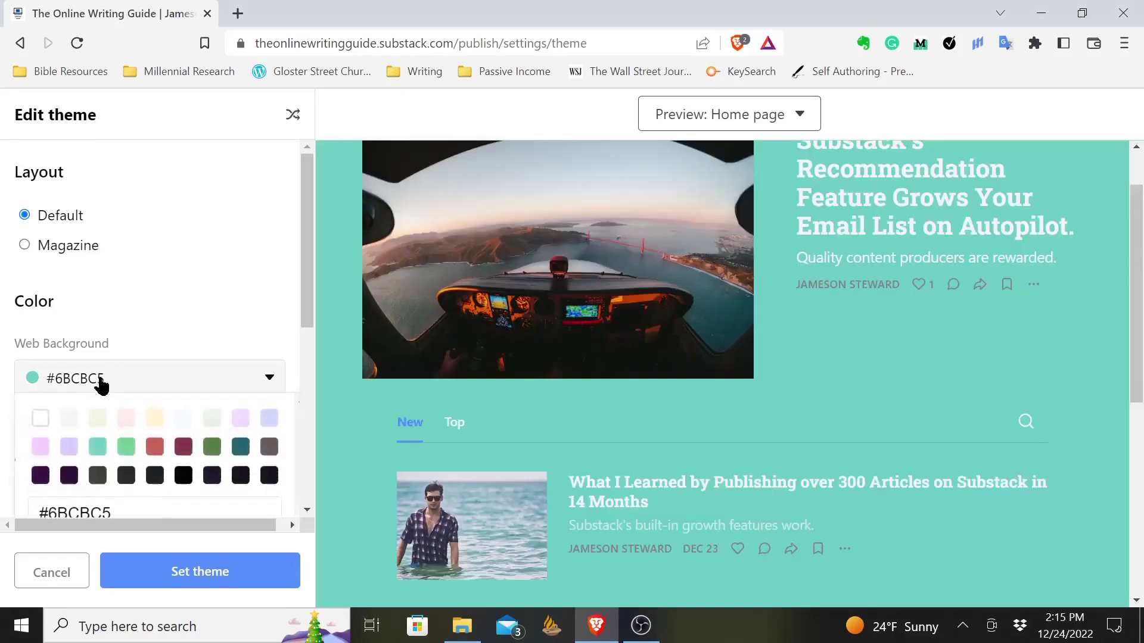
pyautogui.click(39, 422)
pyautogui.scroll(-2, 185, 312)
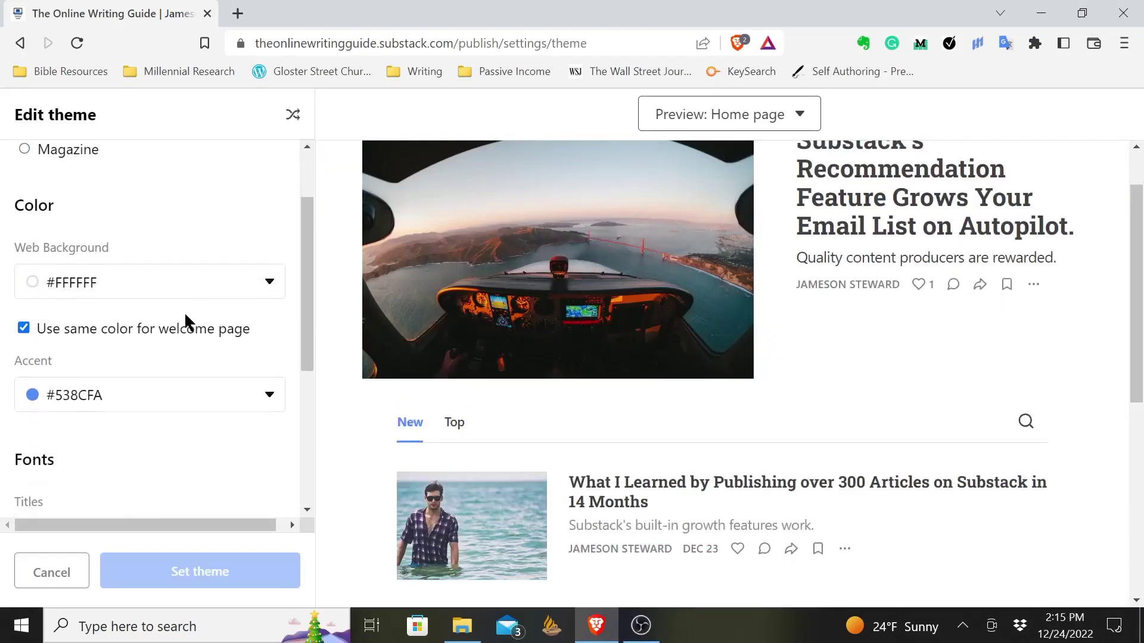
pyautogui.scroll(-2, 117, 352)
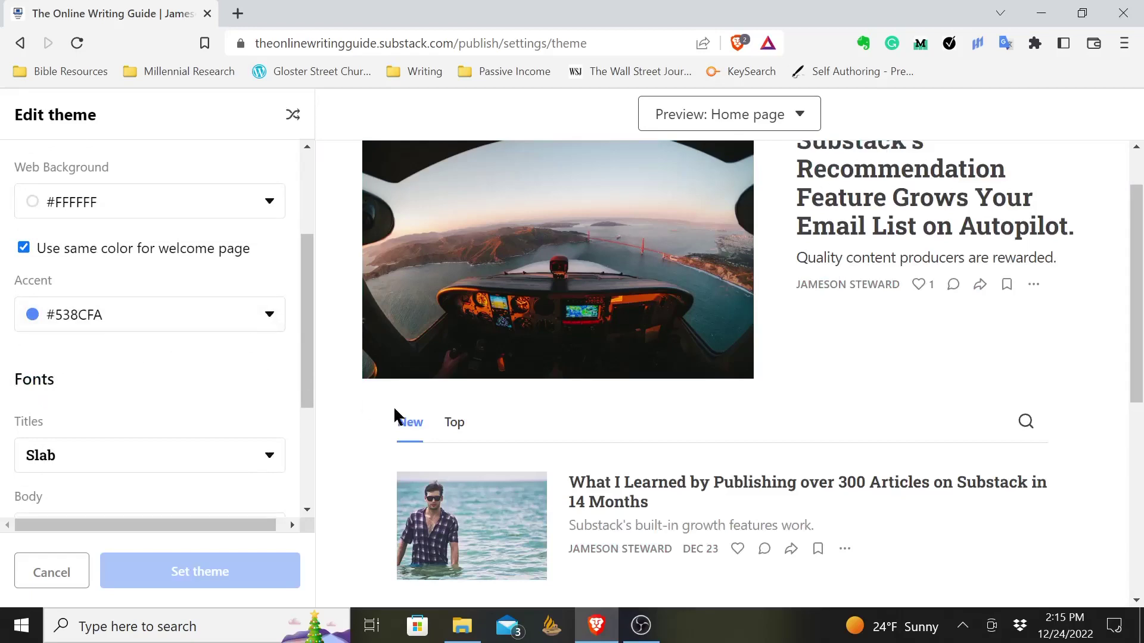
# - Set the accent colour to purple-blue #5365D0 after briefly trying red, then blue
pyautogui.click(255, 315)
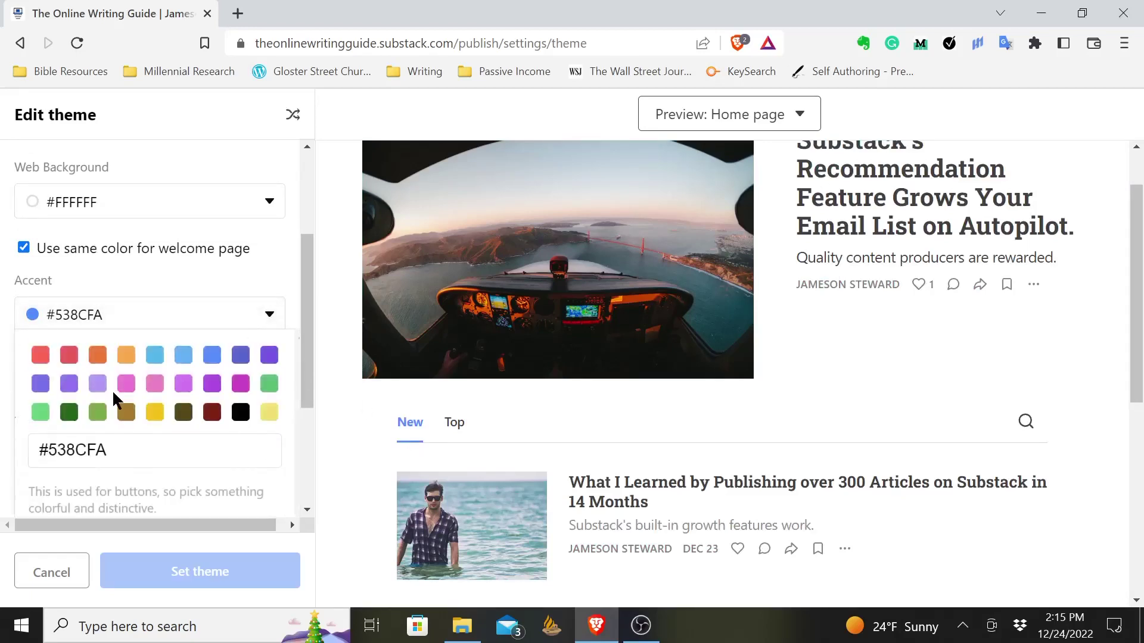
pyautogui.click(68, 355)
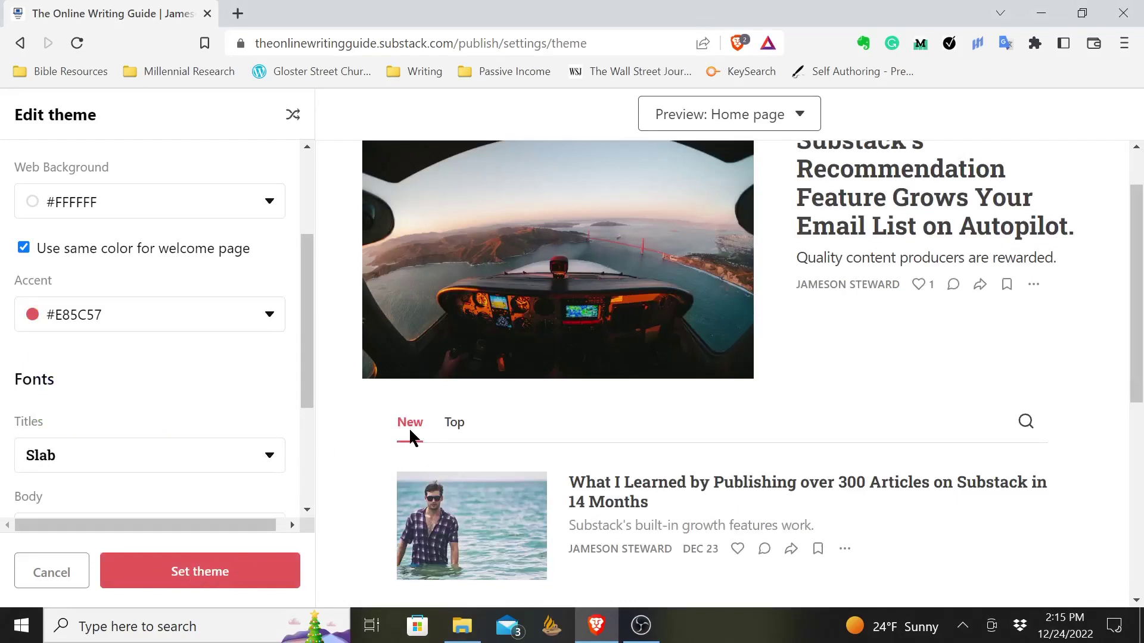
pyautogui.click(157, 315)
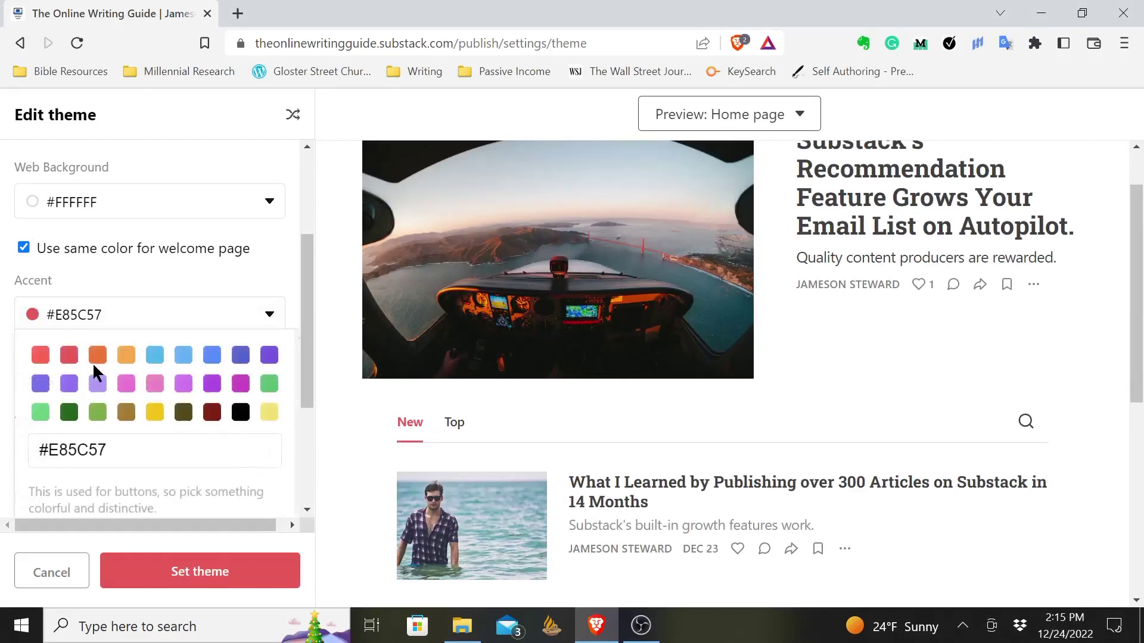
pyautogui.click(211, 355)
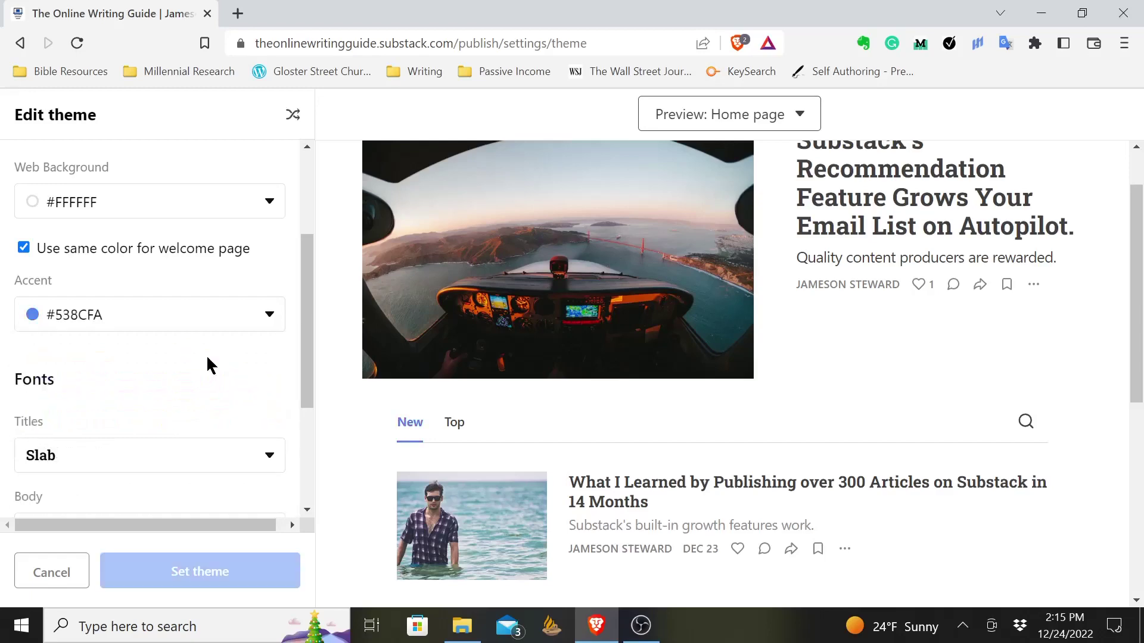
pyautogui.click(222, 314)
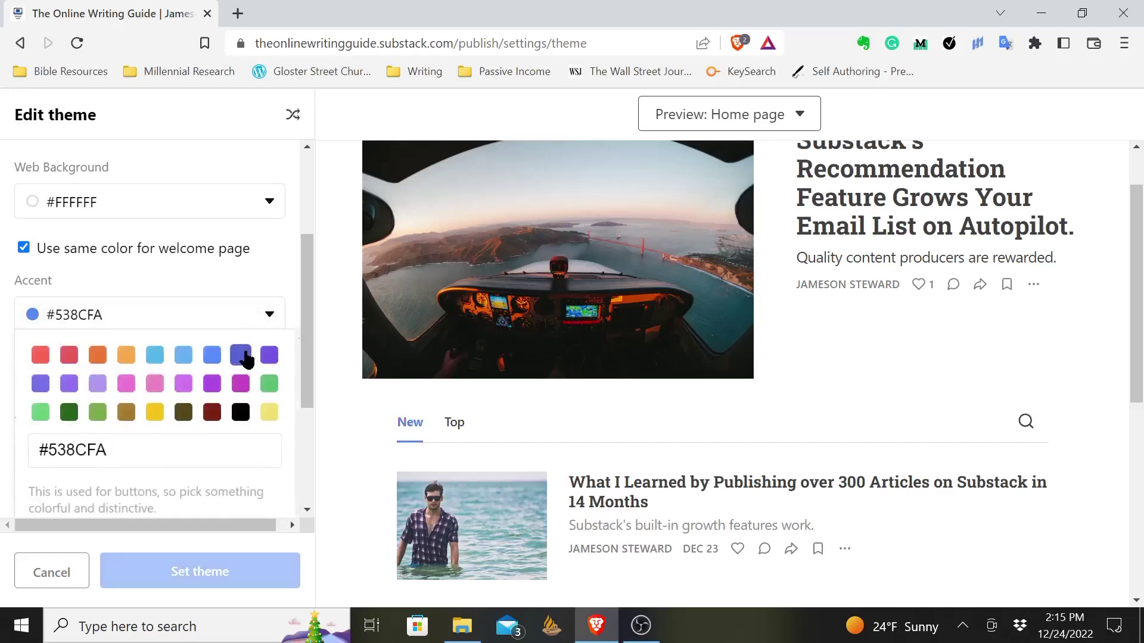
pyautogui.click(243, 350)
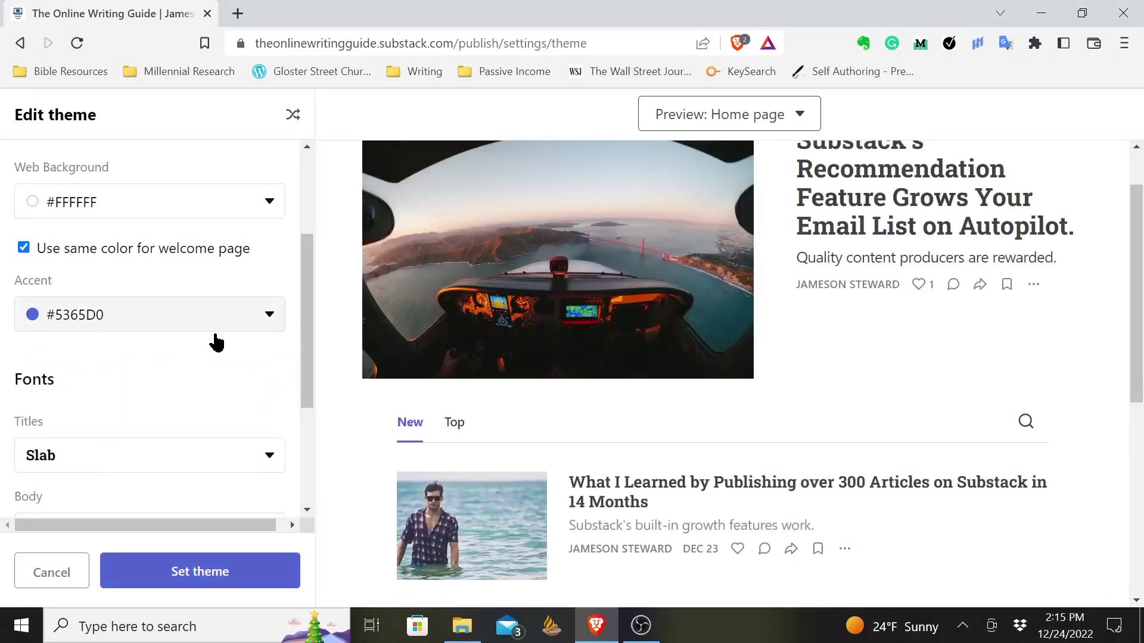
pyautogui.scroll(-1, 191, 398)
pyautogui.scroll(-2, 191, 398)
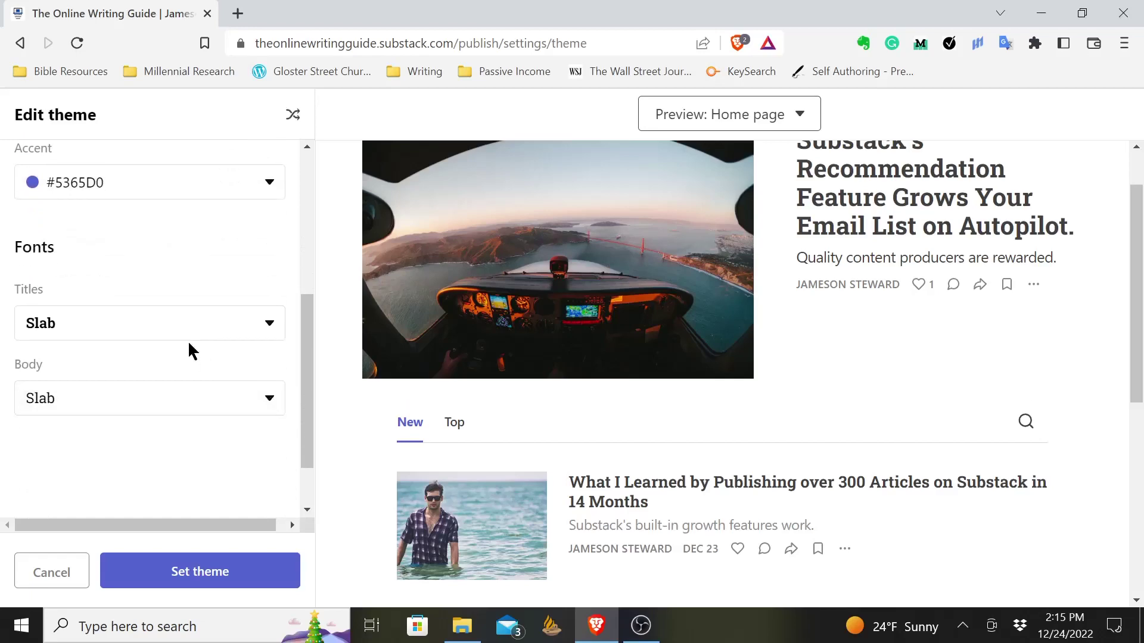
pyautogui.click(184, 322)
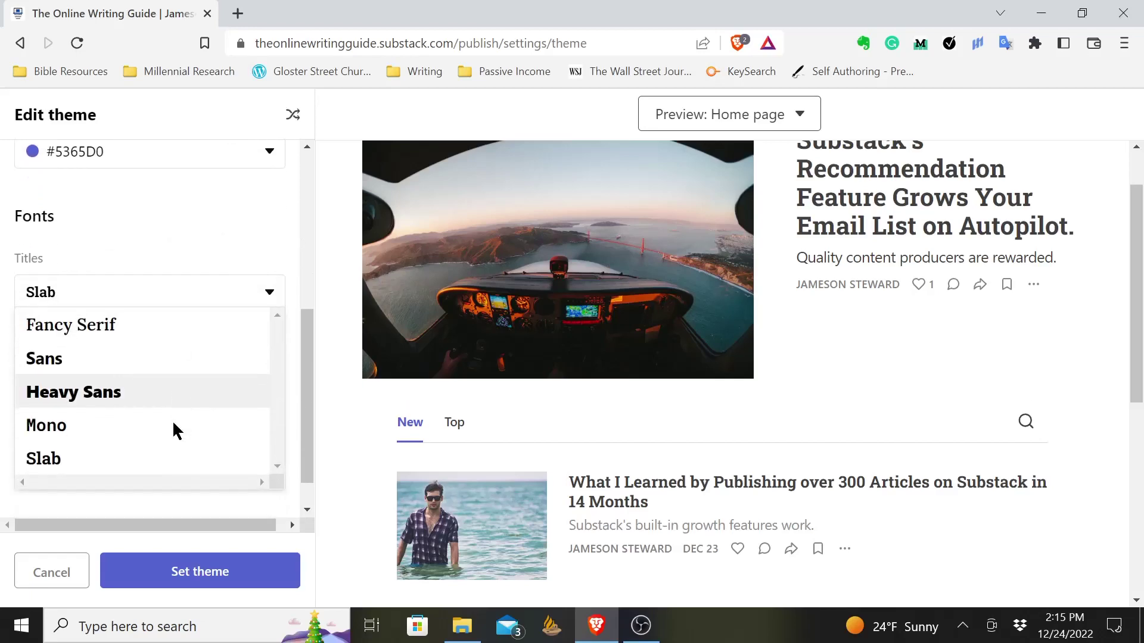
pyautogui.click(169, 235)
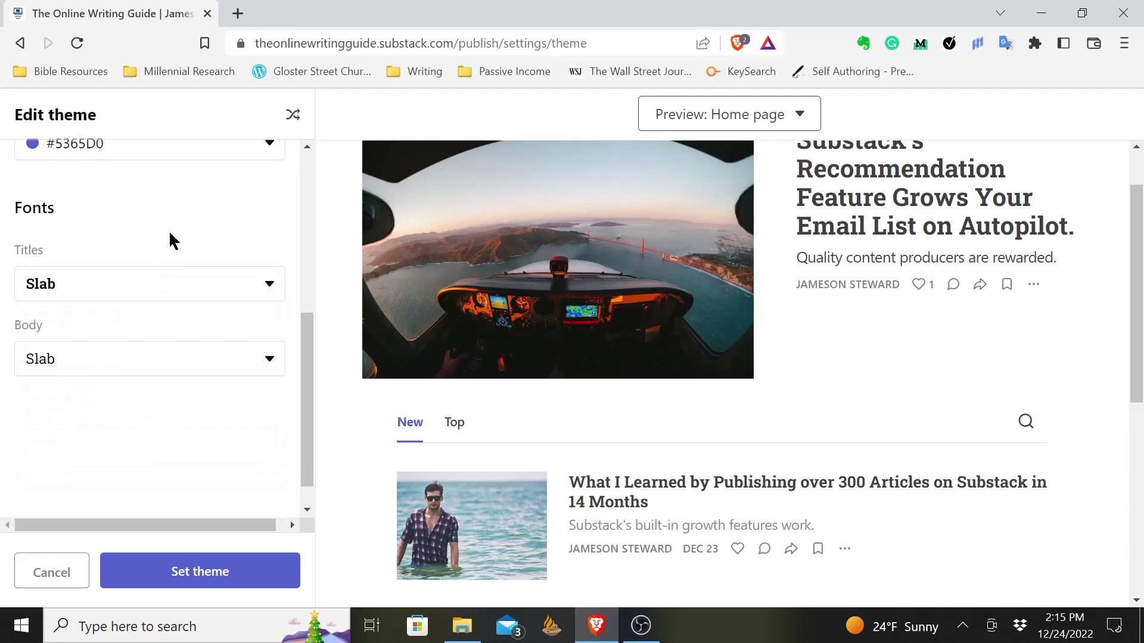
pyautogui.click(149, 358)
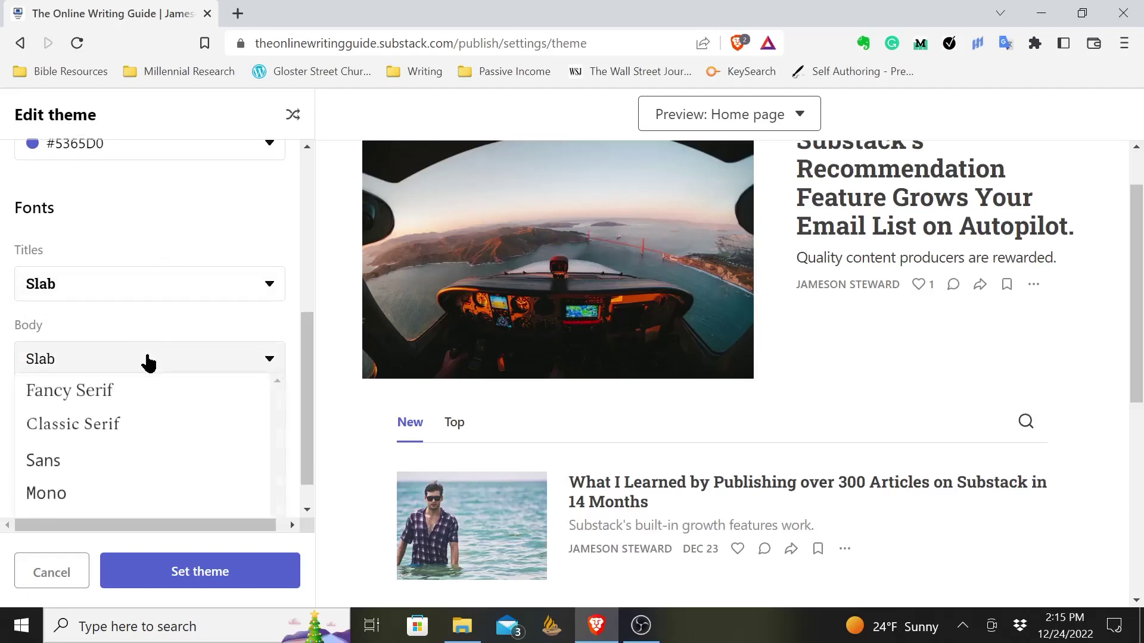
pyautogui.click(153, 215)
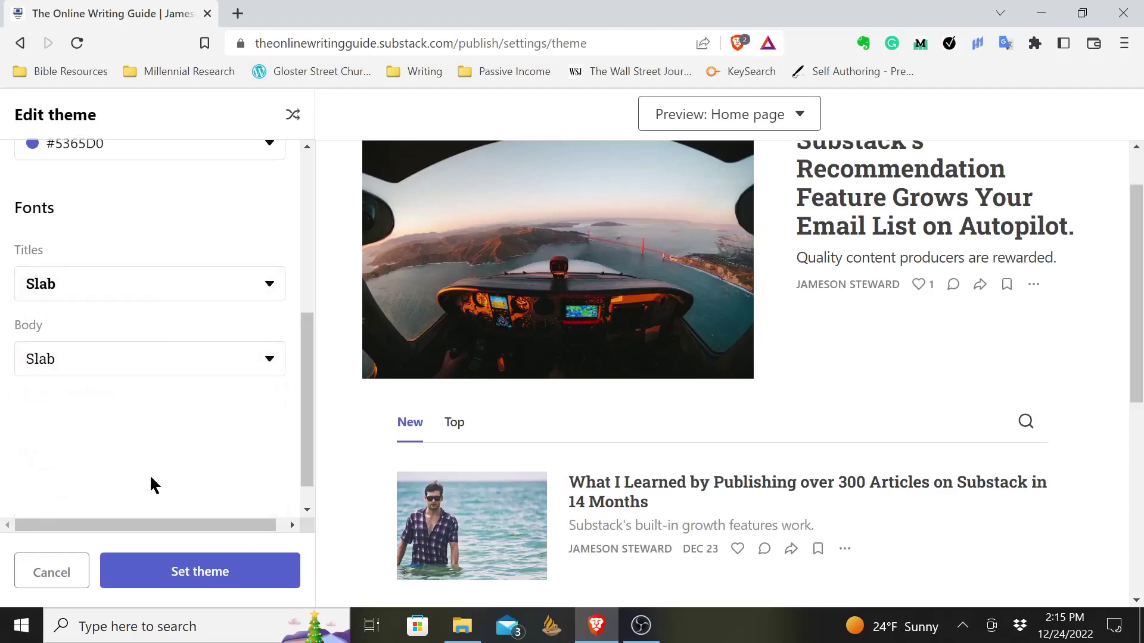
pyautogui.click(180, 571)
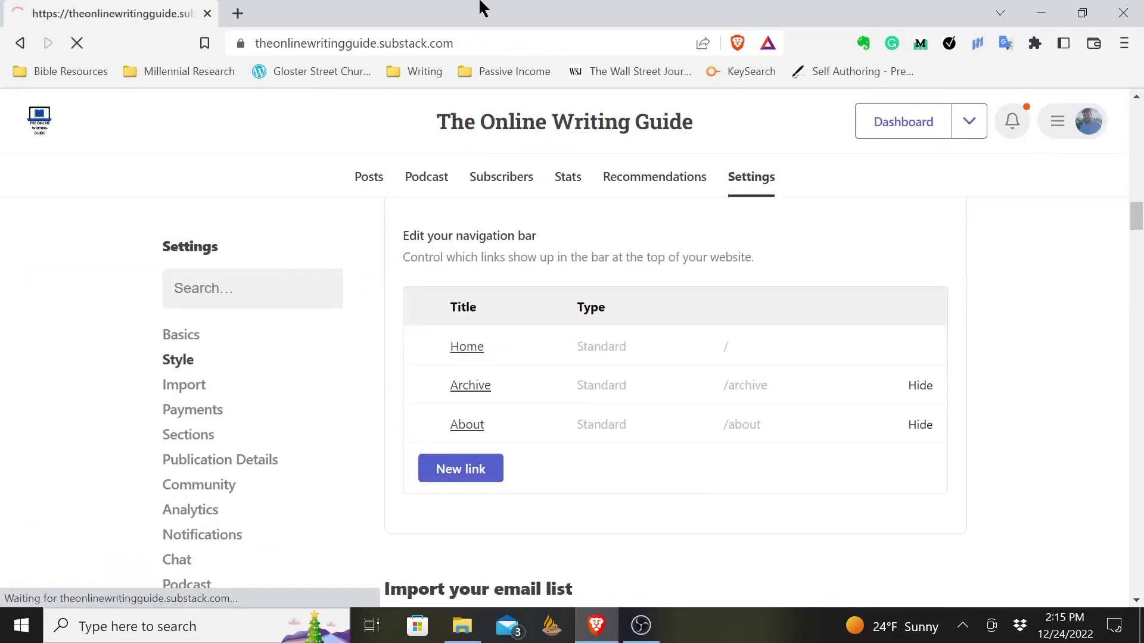
pyautogui.scroll(-5, 721, 352)
pyautogui.scroll(-3, 721, 354)
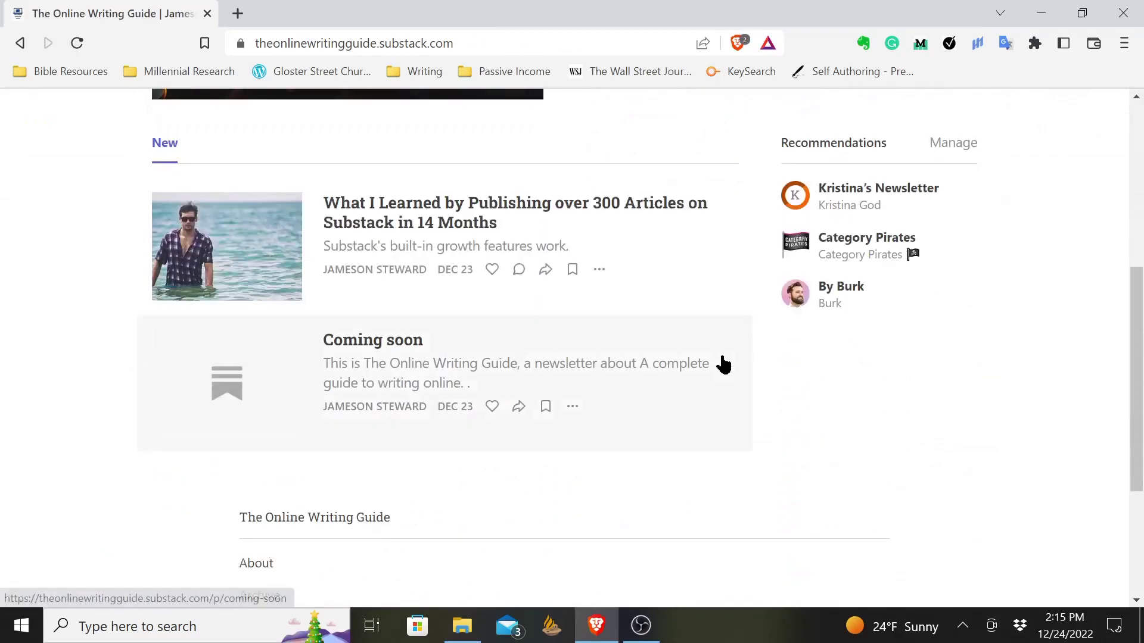
pyautogui.scroll(5, 722, 363)
pyautogui.scroll(2, 723, 363)
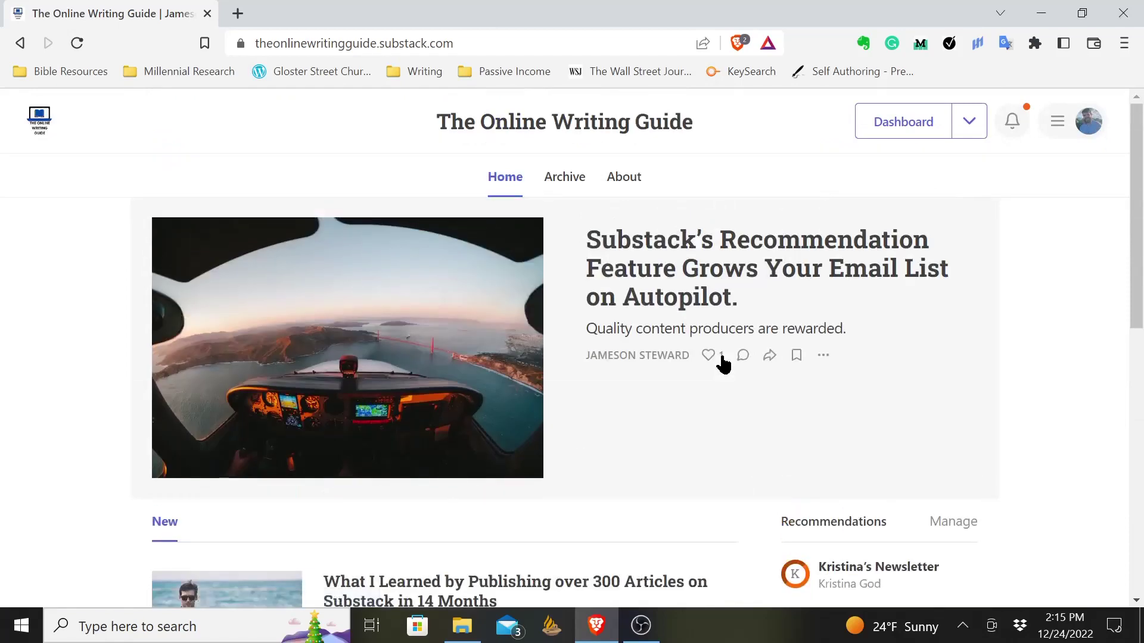